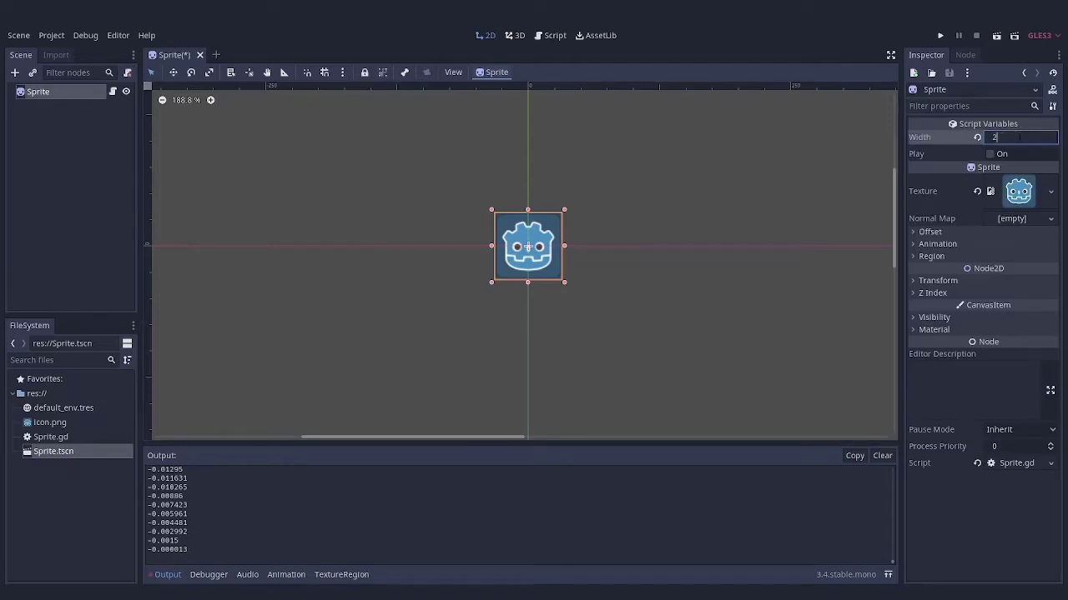
Tick Play so the sprite's width animation starts running in the editor
{"action": "left_click", "coordinate": [1006, 154]}
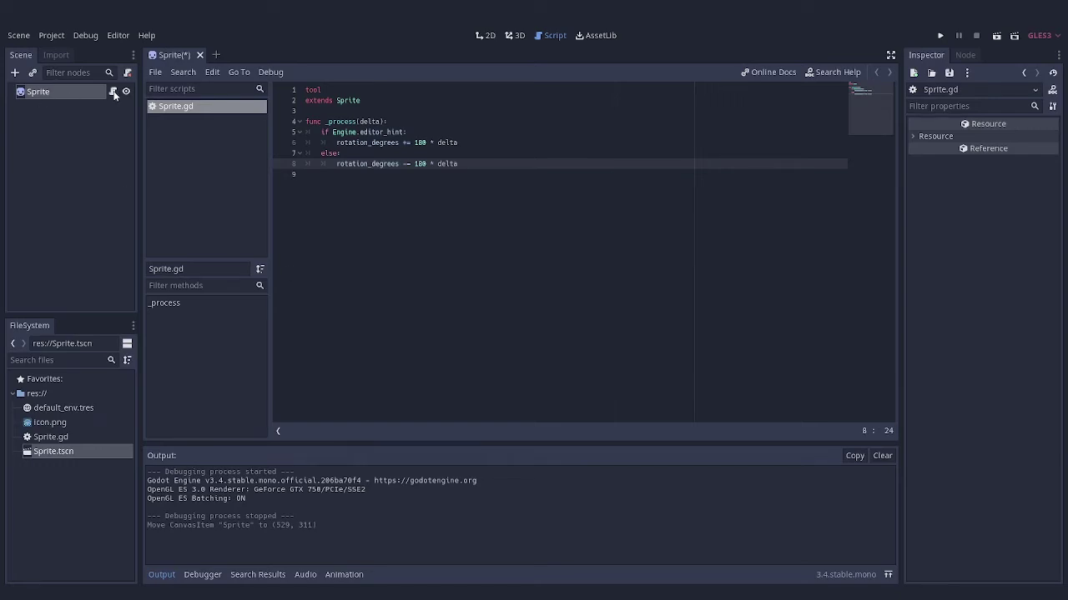
Return to the canvas and run the Sprite scene to compare in-game rotation
{"action": "left_click", "coordinate": [76, 94]}
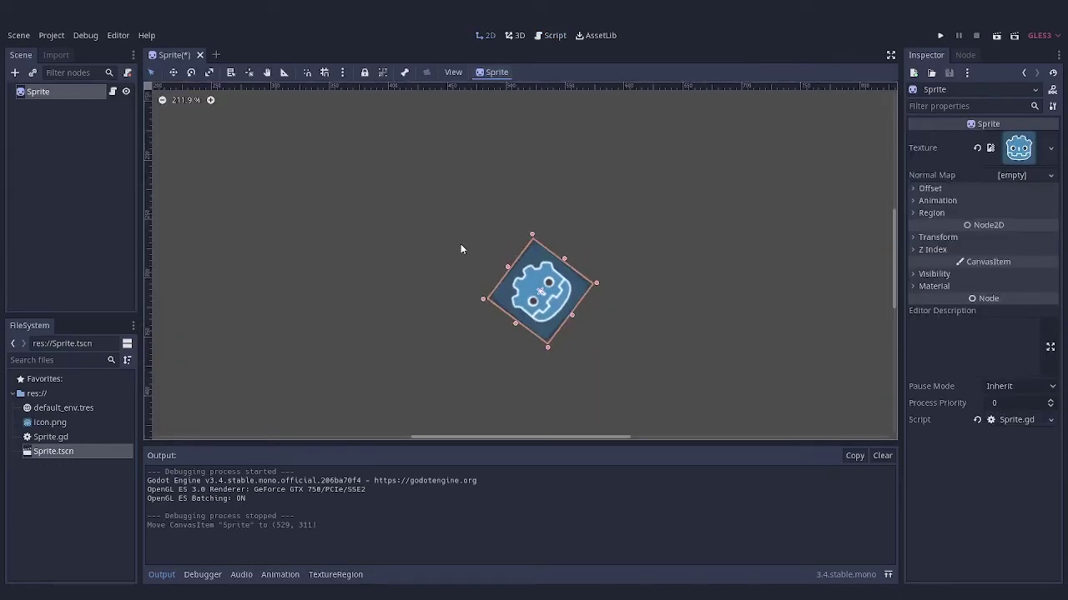
{"action": "left_click", "coordinate": [997, 37]}
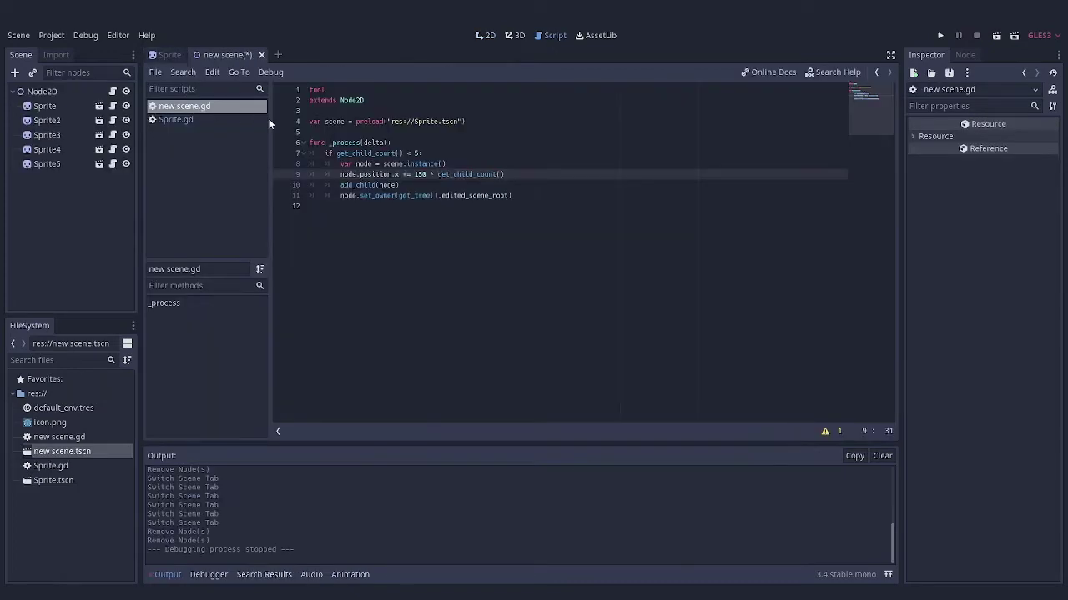
Delete the five generated sprites, Sprite through Sprite5, from the new scene
{"action": "left_click", "coordinate": [538, 199]}
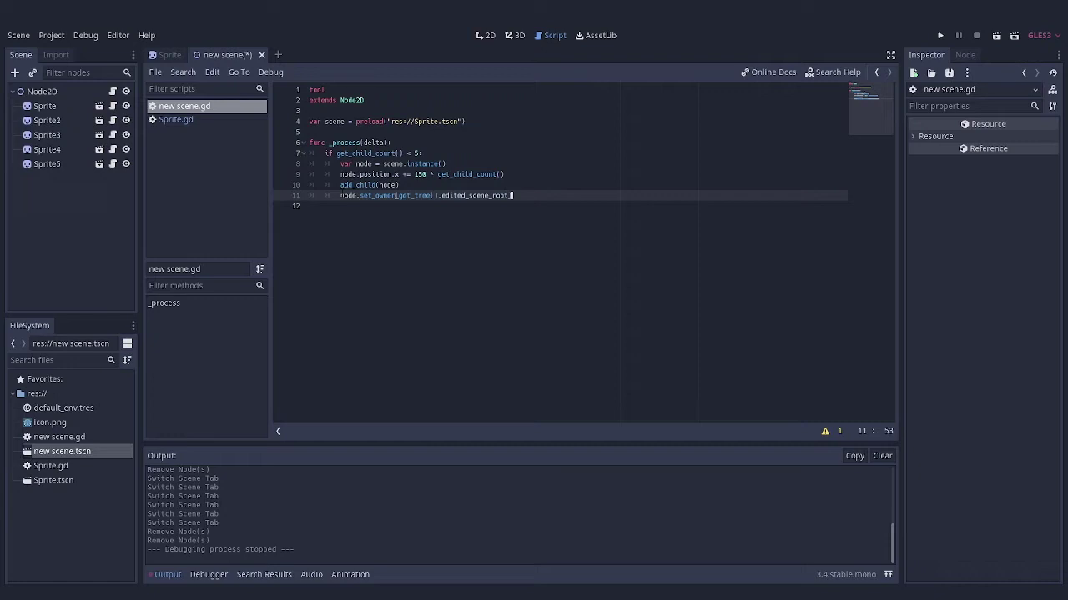
{"action": "key", "text": "Down"}
{"action": "key", "text": "ctrl+F1"}
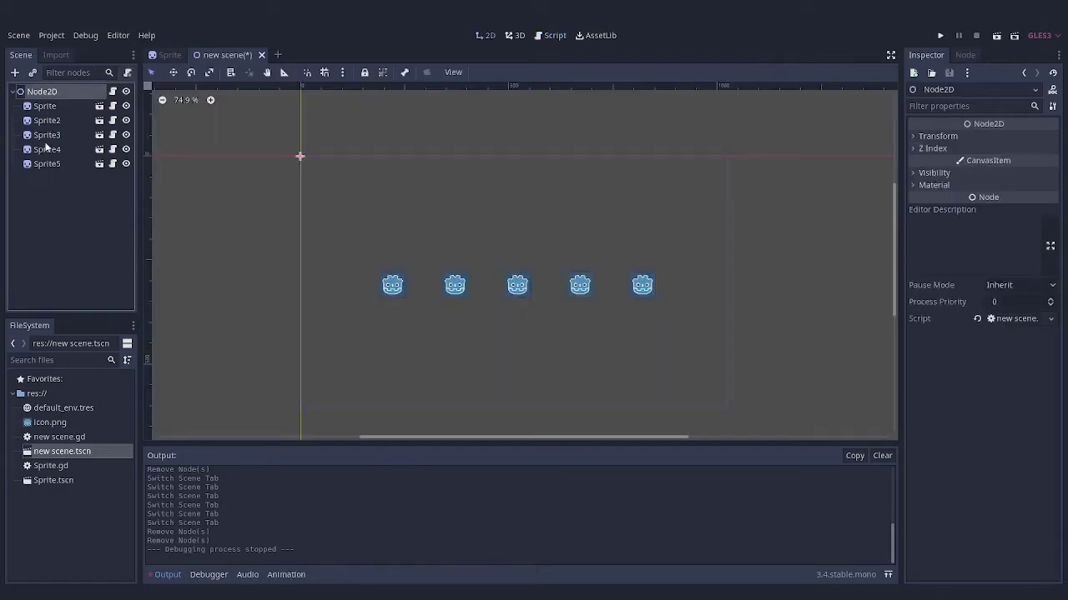
{"action": "left_click", "coordinate": [46, 163]}
{"action": "left_click", "coordinate": [45, 108], "text": "shift"}
{"action": "key", "text": "Delete"}
{"action": "key", "text": "Return"}
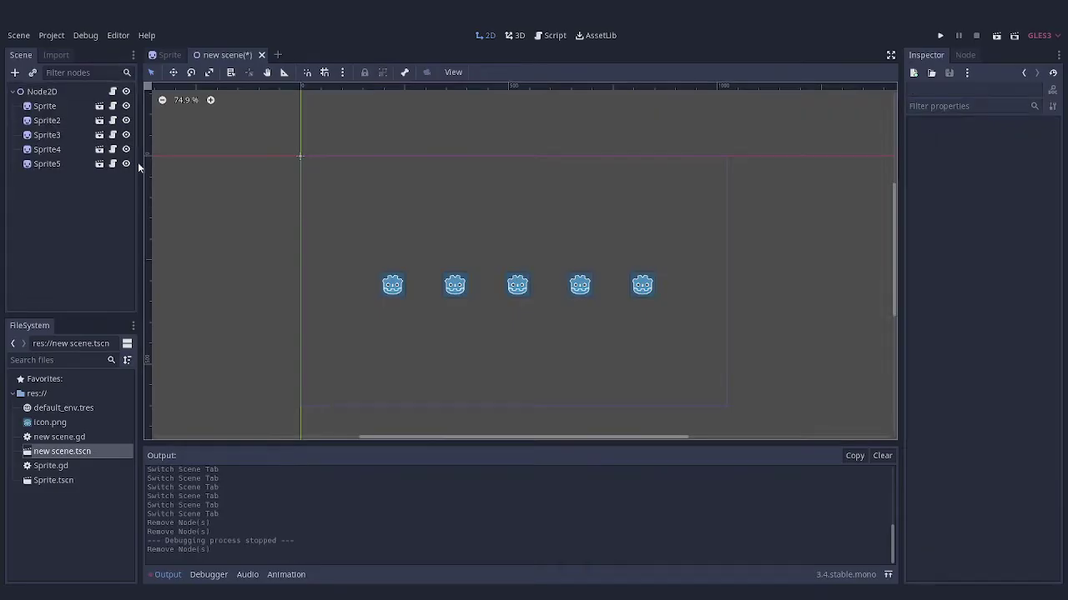
Undo the set_owner line in the script and delete the five sprites again
{"action": "left_click", "coordinate": [112, 91]}
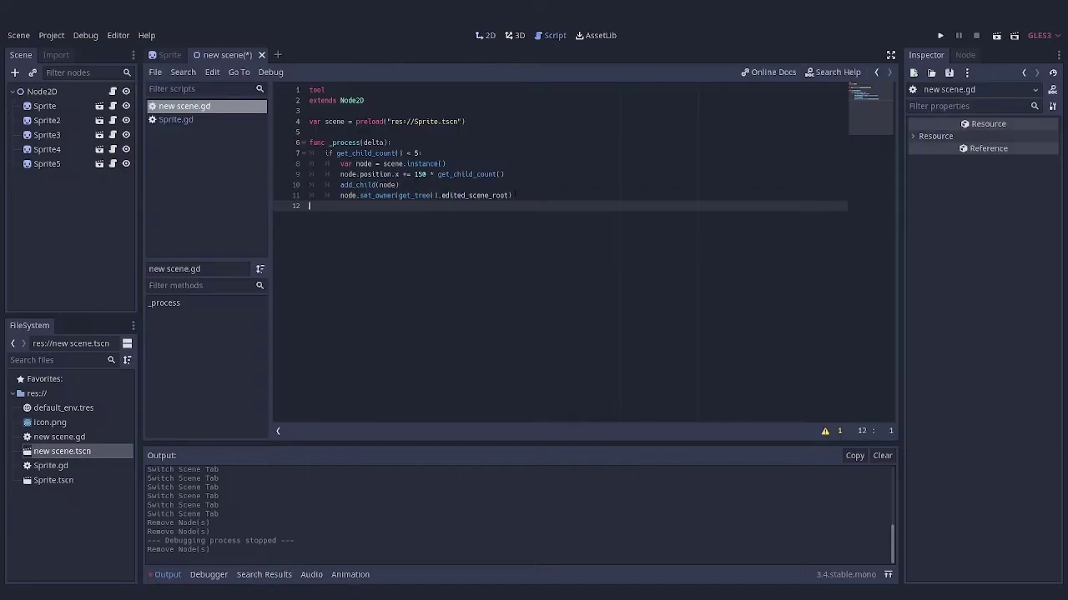
{"action": "key", "text": "ctrl+z"}
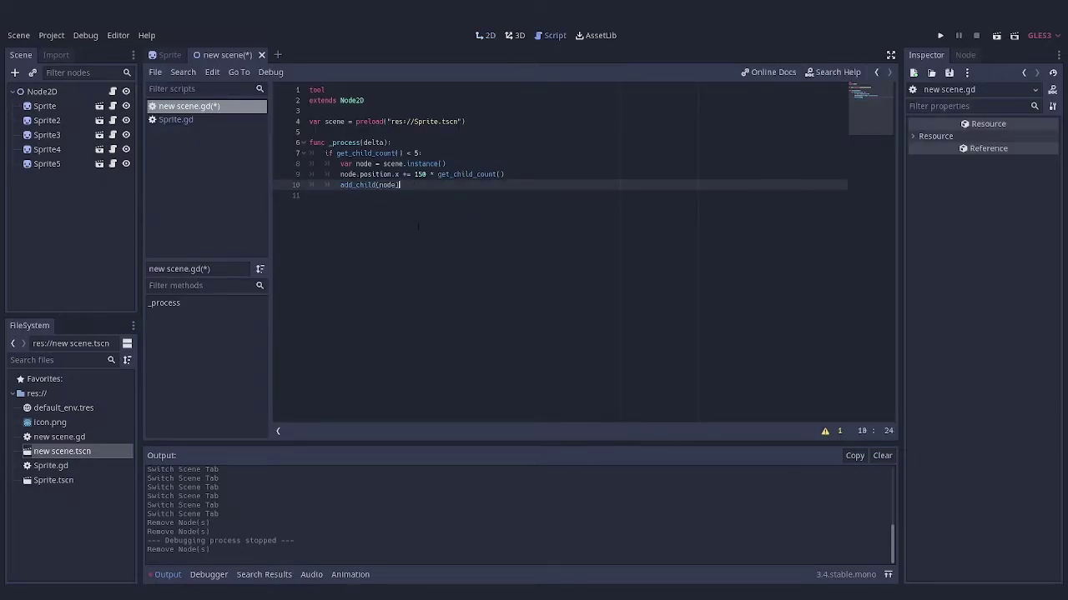
{"action": "left_click", "coordinate": [41, 92]}
{"action": "left_click", "coordinate": [47, 164], "text": "shift"}
{"action": "key", "text": "Delete"}
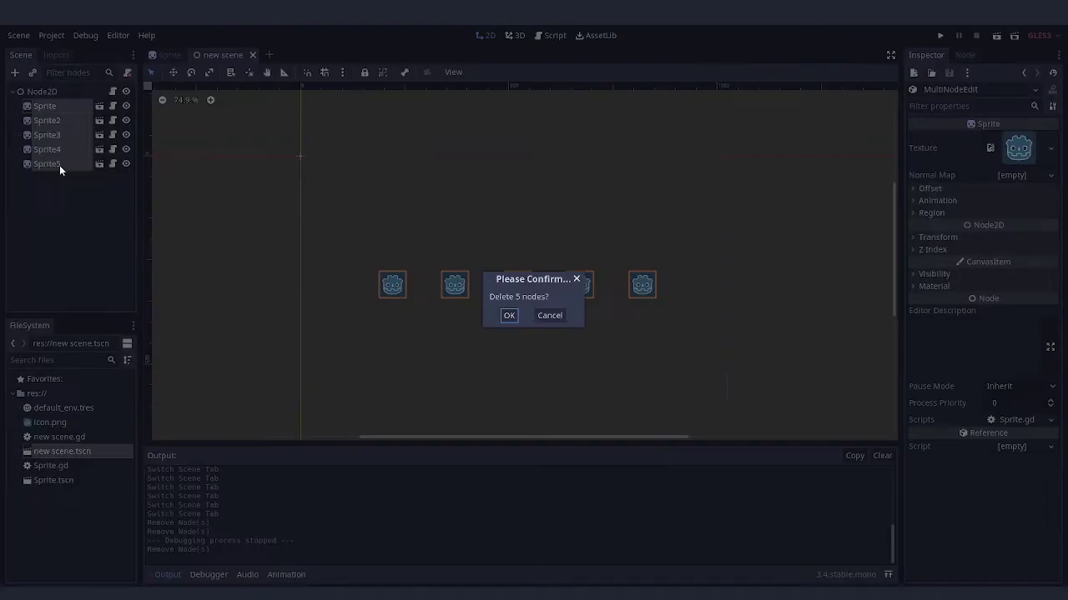
{"action": "key", "text": "Return"}
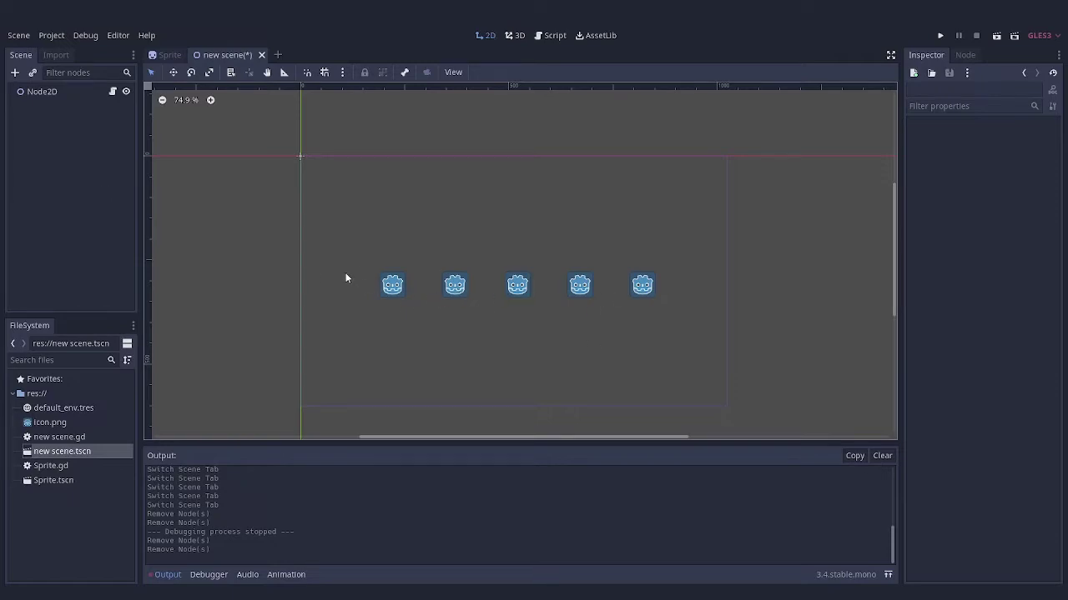
Restore the set_owner line in new scene.gd and save with Ctrl+S
{"action": "left_click", "coordinate": [113, 92]}
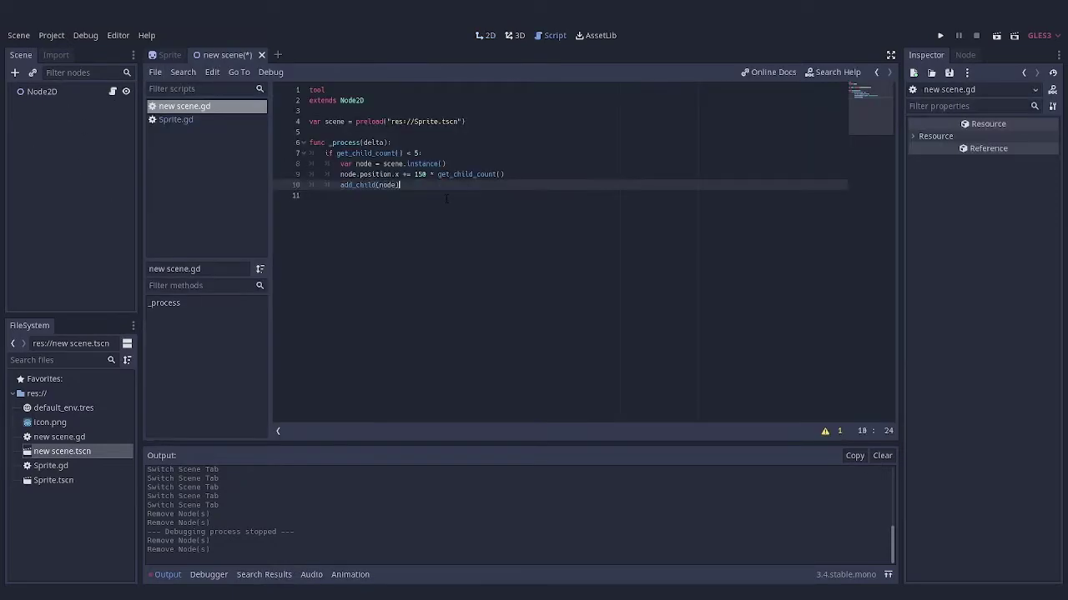
{"action": "key", "text": "ctrl+shift+z"}
{"action": "key", "text": "ctrl+s"}
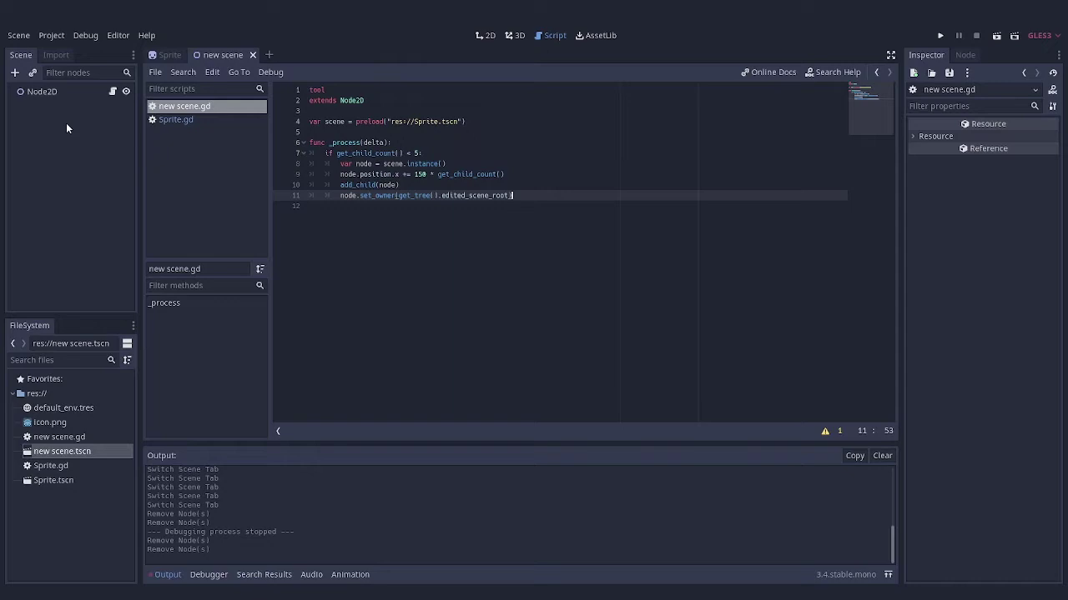
{"action": "left_click", "coordinate": [41, 92]}
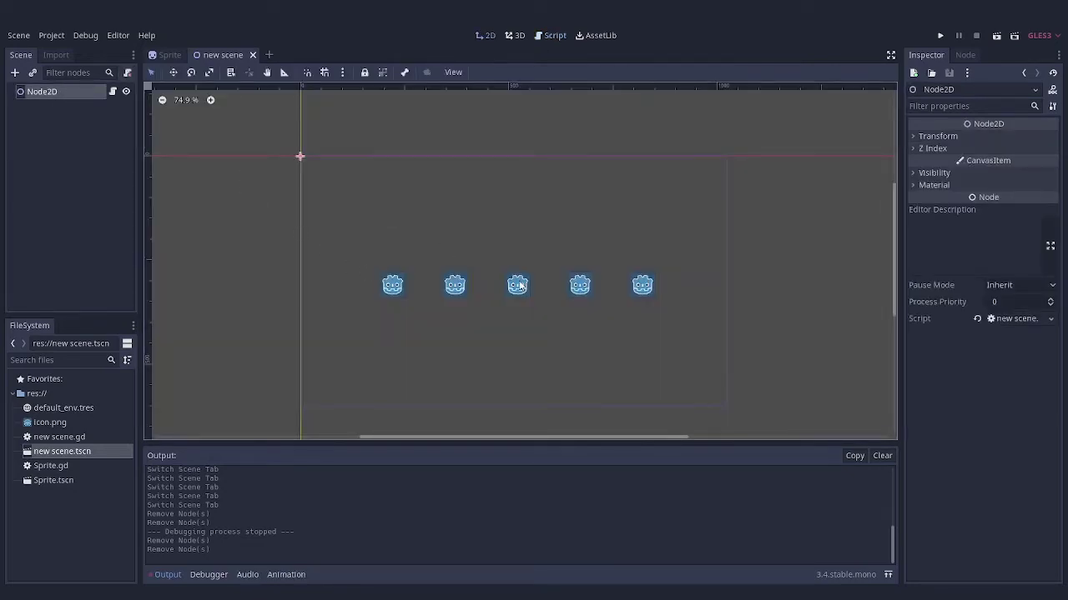
Reopen new scene.tscn to check the saved sprites, then close its tab
{"action": "left_click", "coordinate": [253, 54]}
{"action": "double_click", "coordinate": [67, 451]}
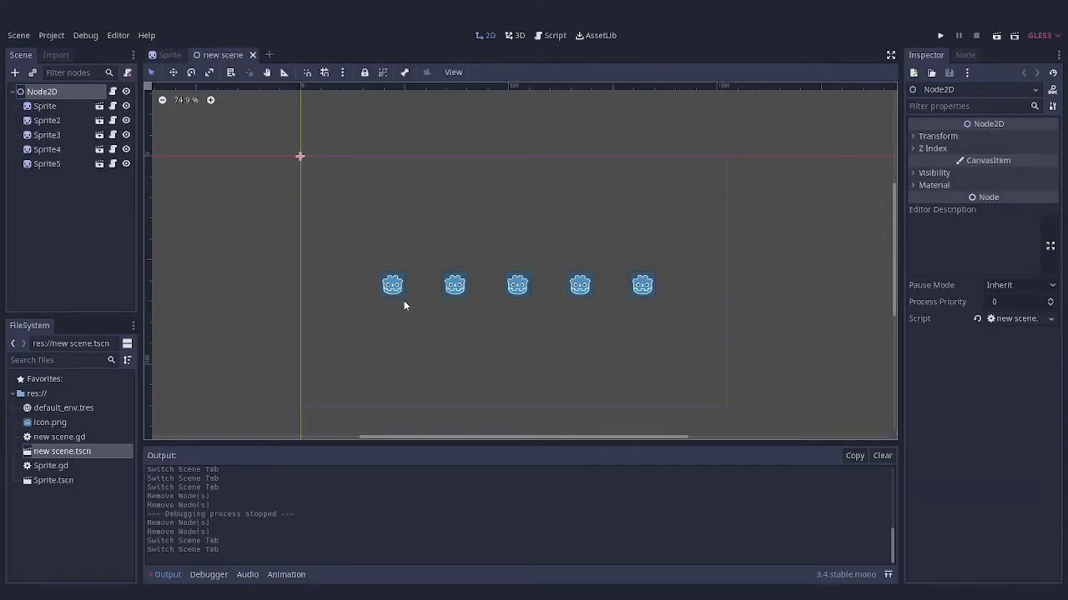
{"action": "key", "text": "ctrl+shift+w"}
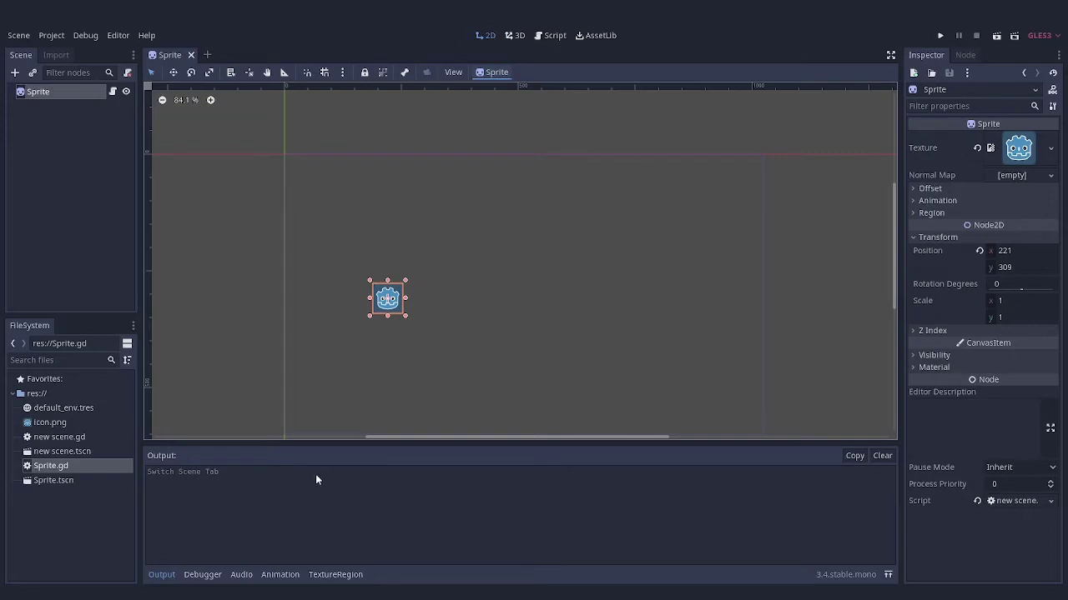
Open new scene.tscn and its script, then instance Sprite.tscn under Node2D
{"action": "double_click", "coordinate": [43, 451]}
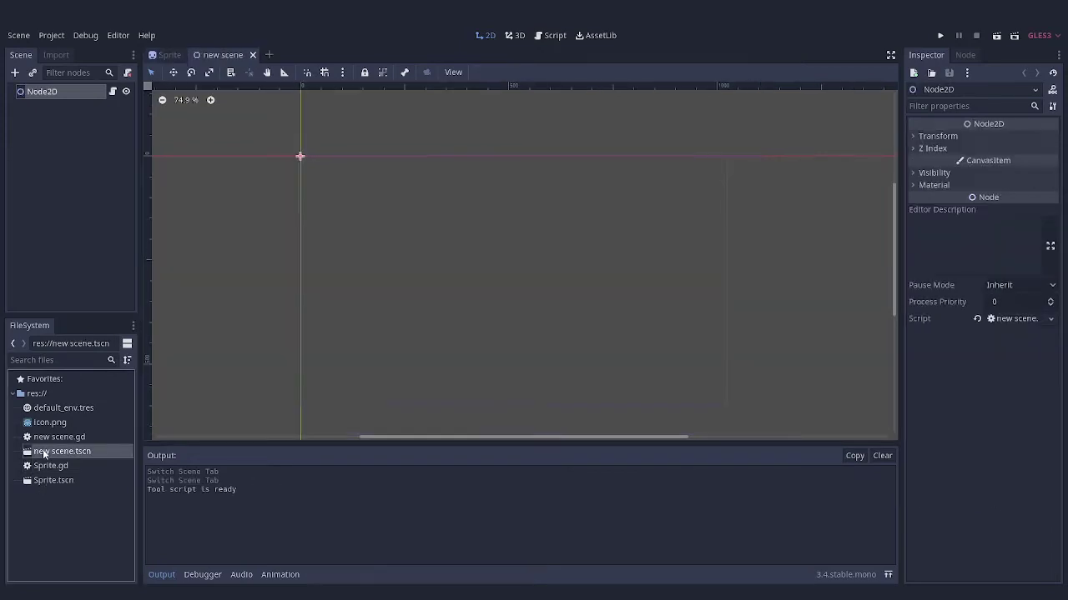
{"action": "left_click", "coordinate": [113, 91]}
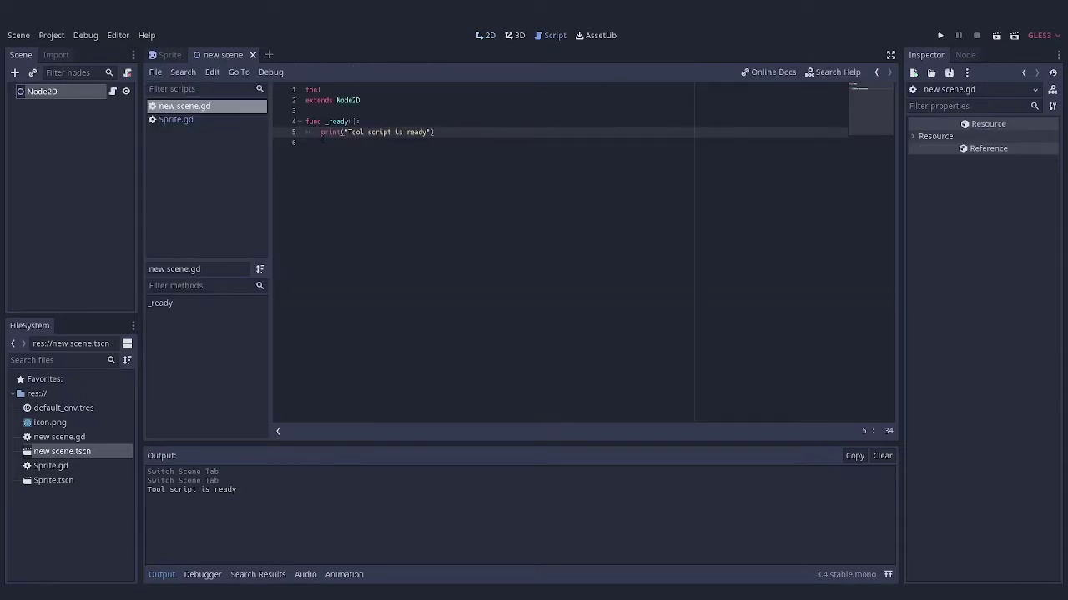
{"action": "left_click", "coordinate": [167, 55]}
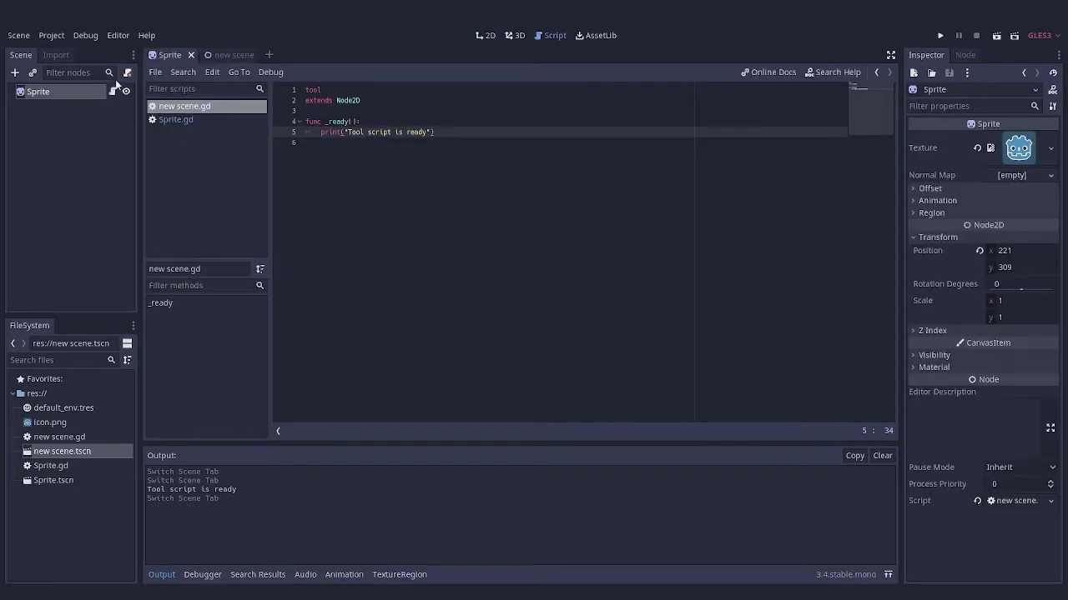
{"action": "left_click", "coordinate": [112, 91]}
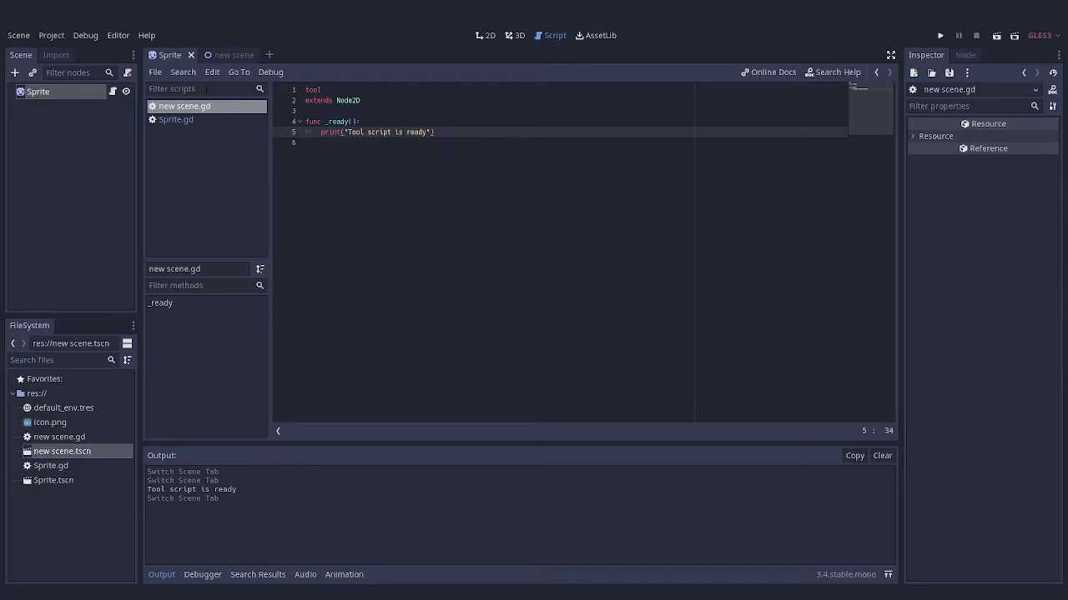
{"action": "left_click", "coordinate": [227, 54]}
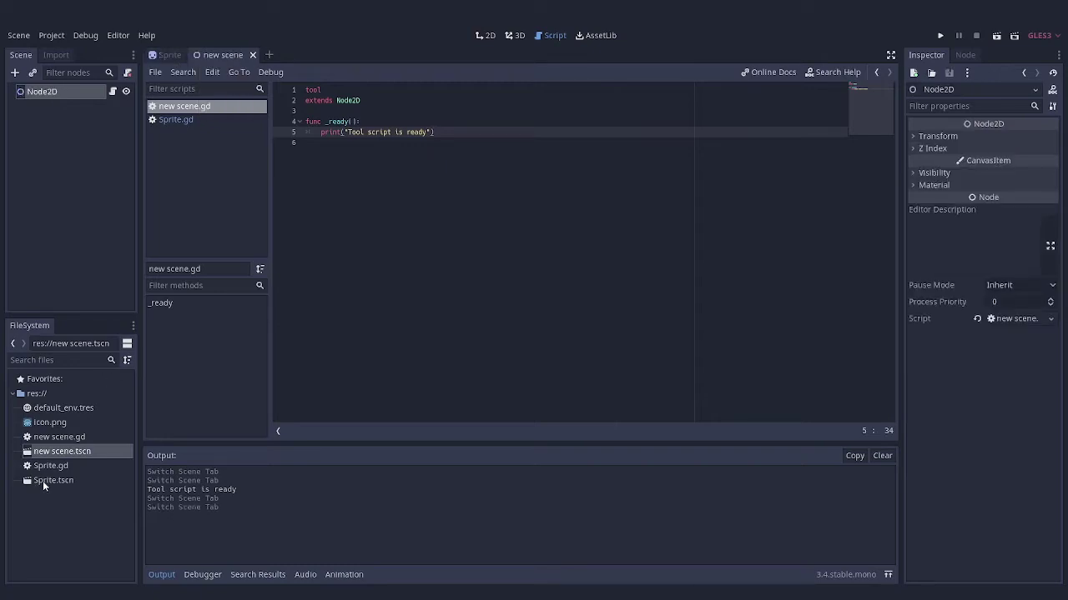
{"action": "left_click_drag", "start_coordinate": [43, 480], "coordinate": [43, 93]}
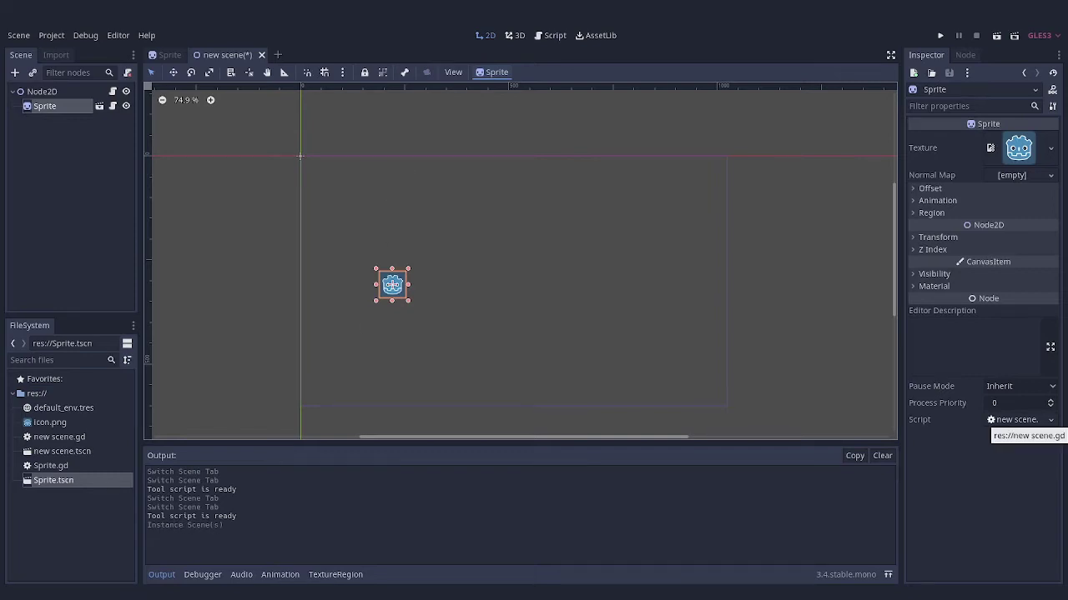
Undo the instanced Sprite and close the new scene tab
{"action": "key", "text": "ctrl+z"}
{"action": "left_click", "coordinate": [113, 92]}
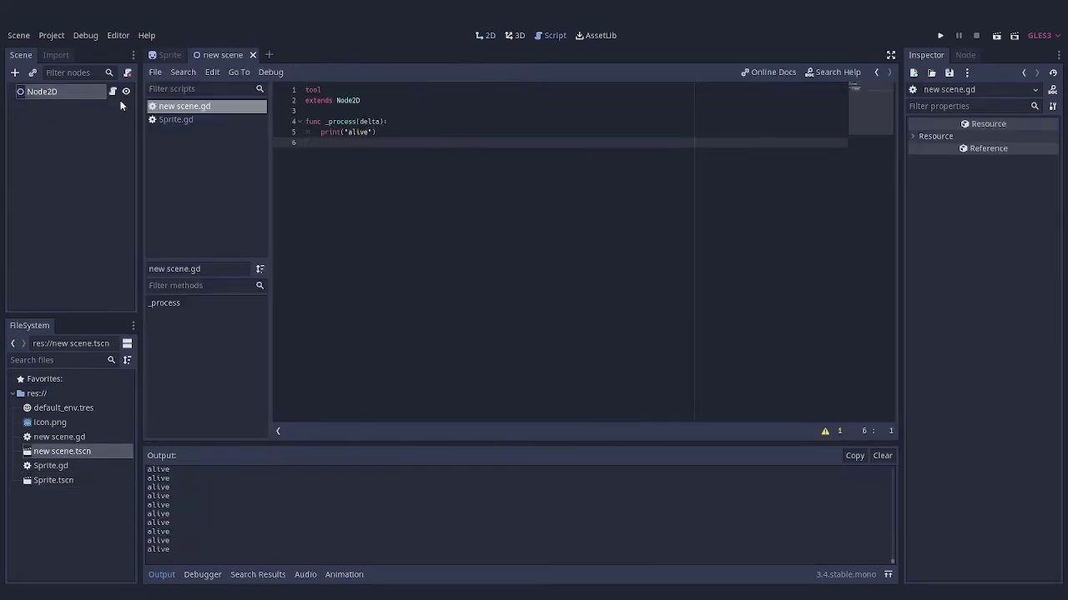
{"action": "left_click", "coordinate": [252, 55]}
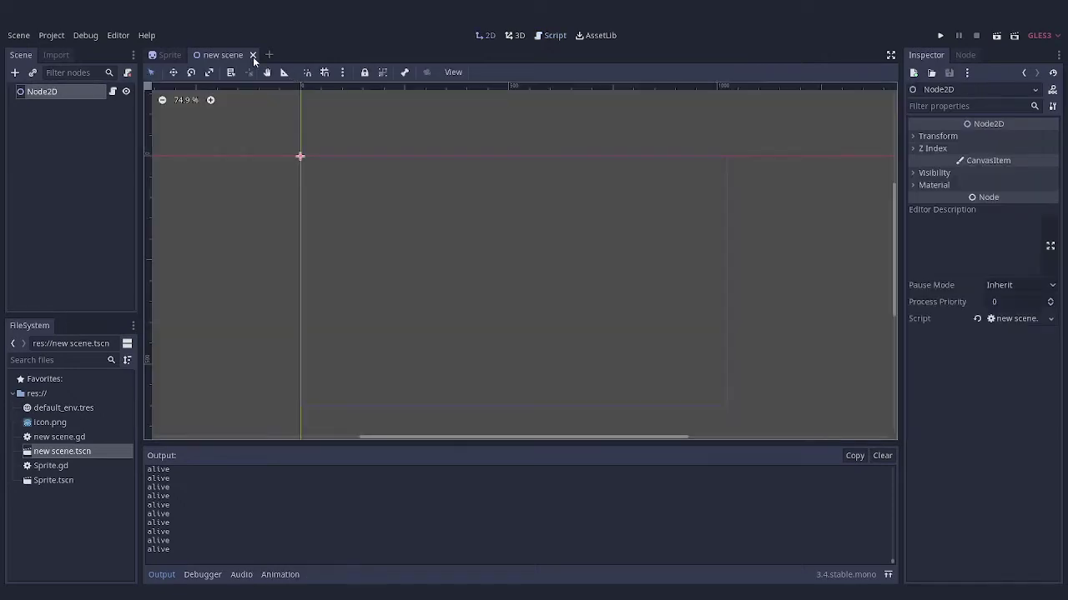
Reopen new scene.tscn, instance Sprite.tscn under Node2D, then delete that Sprite node
{"action": "double_click", "coordinate": [73, 454]}
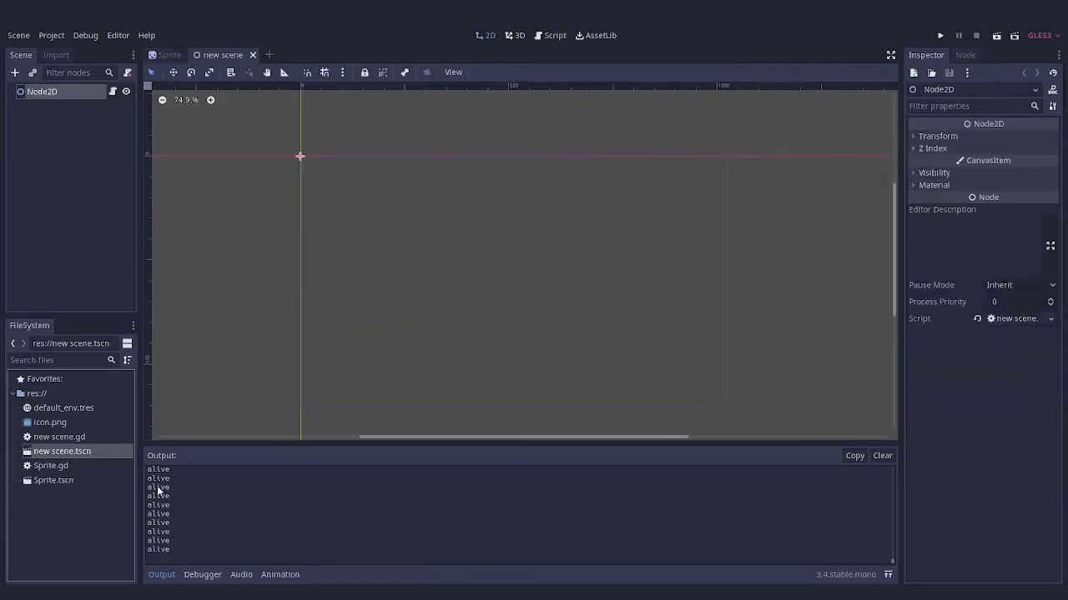
{"action": "left_click", "coordinate": [170, 56]}
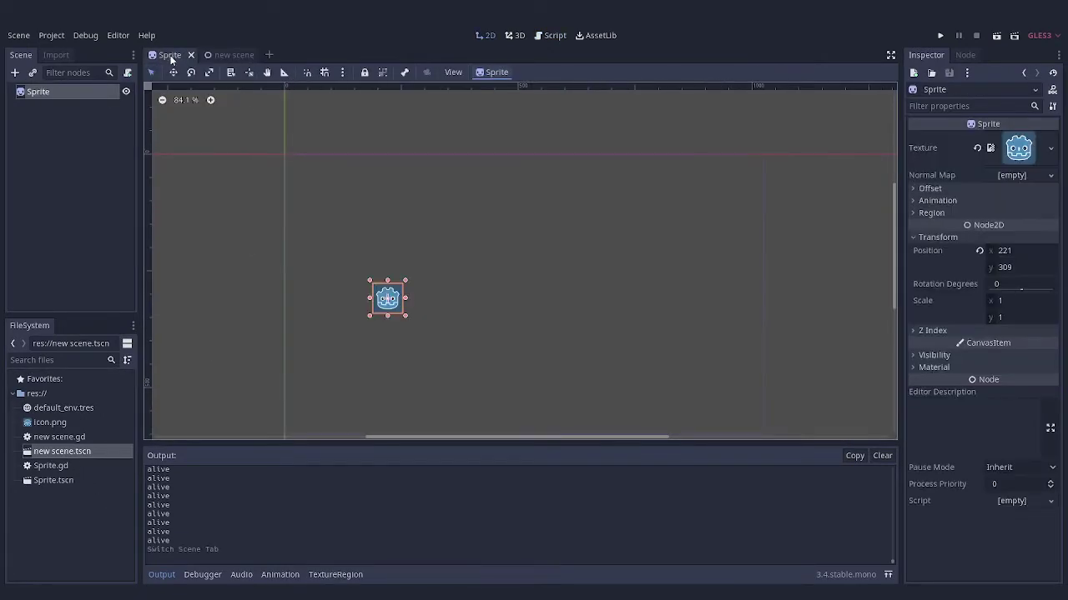
{"action": "left_click", "coordinate": [224, 55]}
{"action": "left_click_drag", "start_coordinate": [53, 481], "coordinate": [392, 285]}
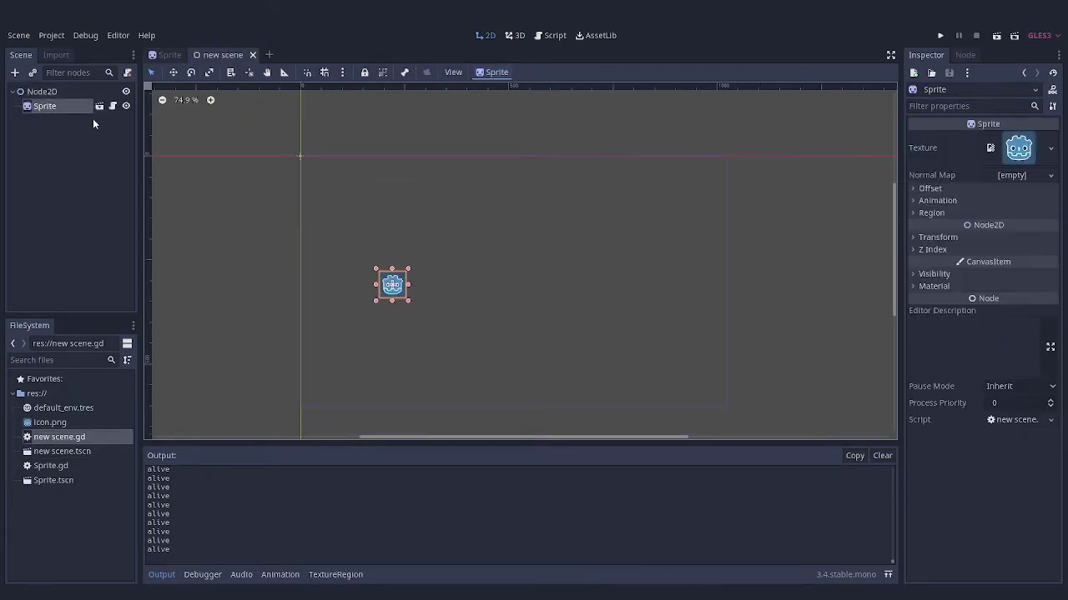
{"action": "left_click", "coordinate": [113, 106]}
{"action": "left_click", "coordinate": [69, 106]}
{"action": "key", "text": "Delete"}
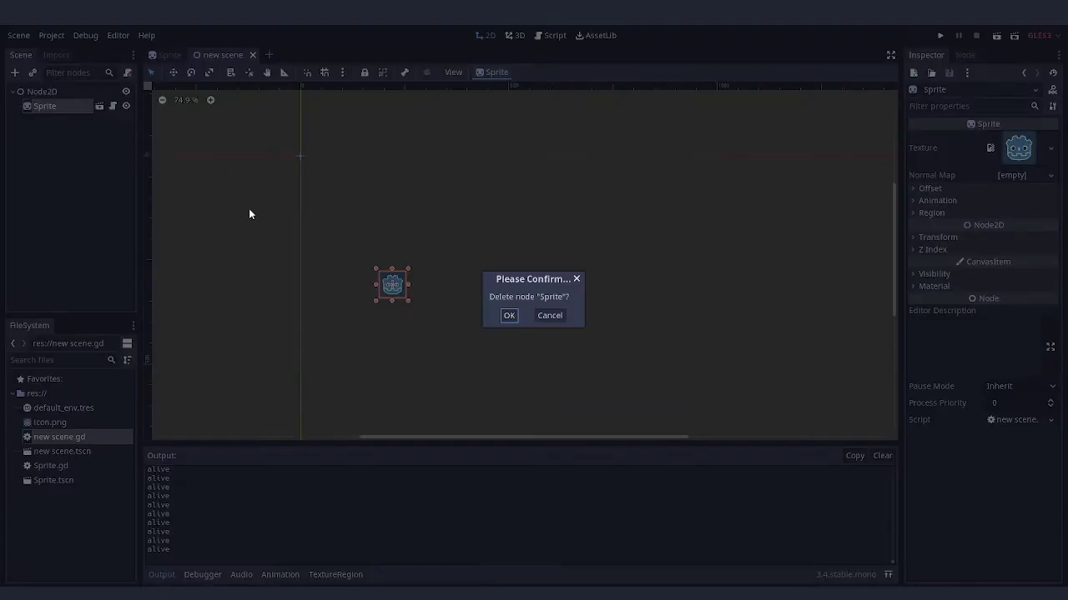
{"action": "key", "text": "Return"}
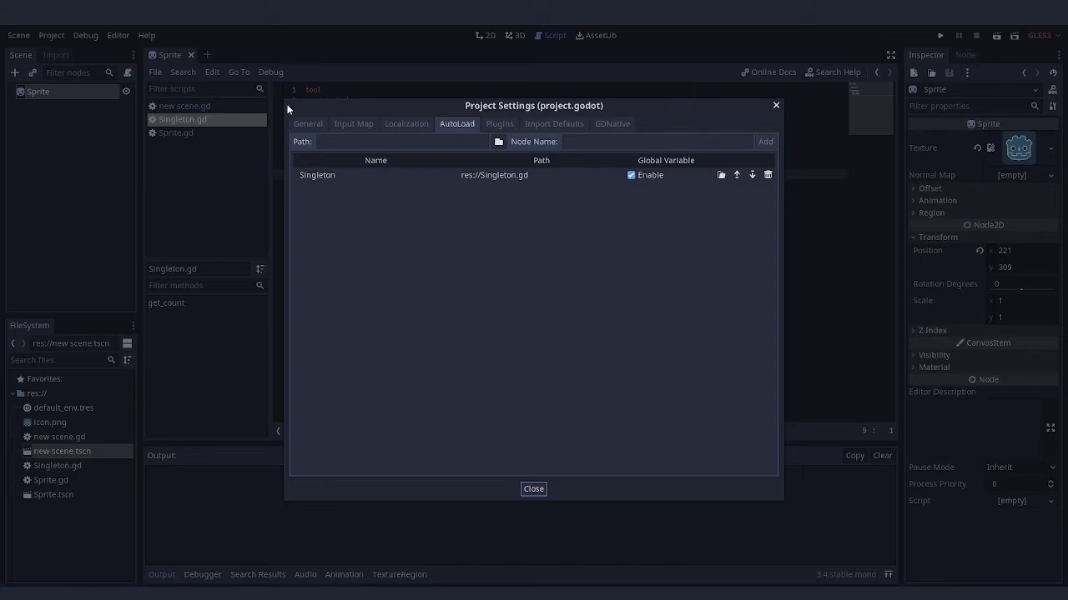
Close Project Settings, then open new scene.tscn and Node2D's script new scene.gd
{"action": "left_click", "coordinate": [776, 105]}
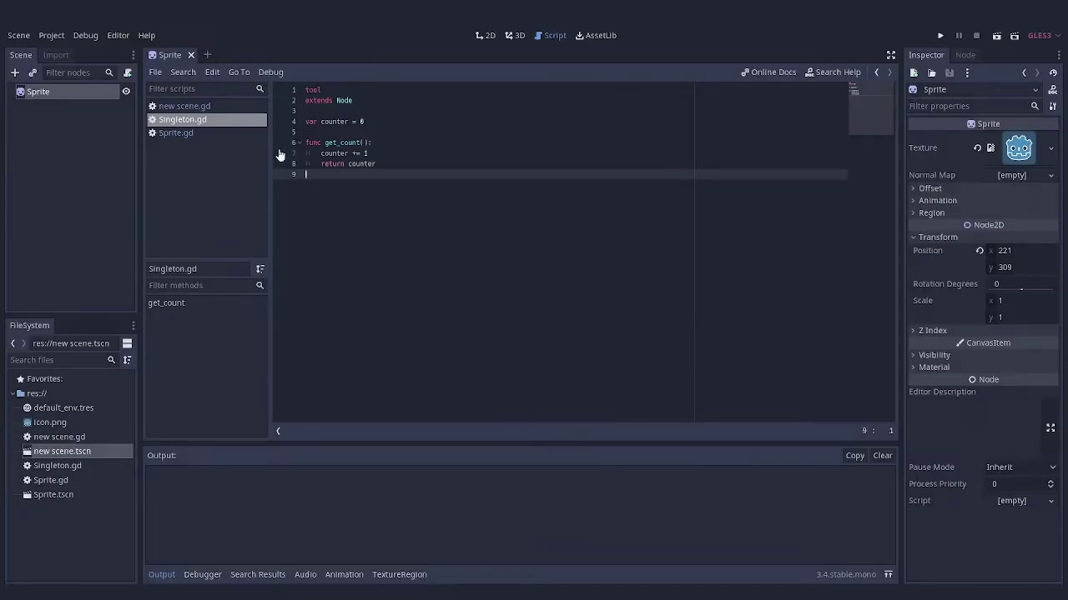
{"action": "left_click", "coordinate": [187, 102]}
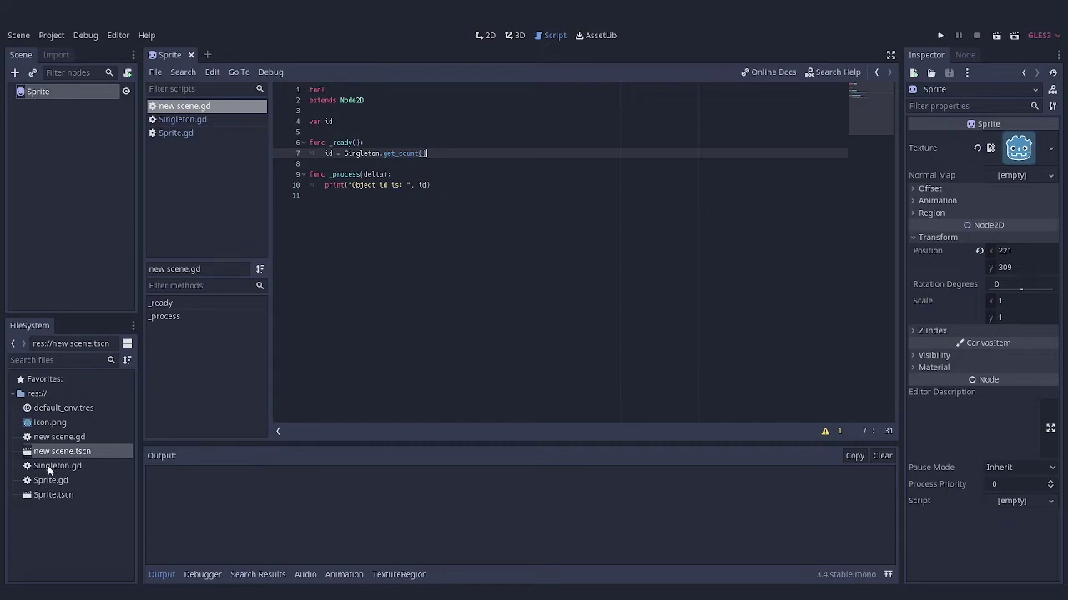
{"action": "double_click", "coordinate": [40, 452]}
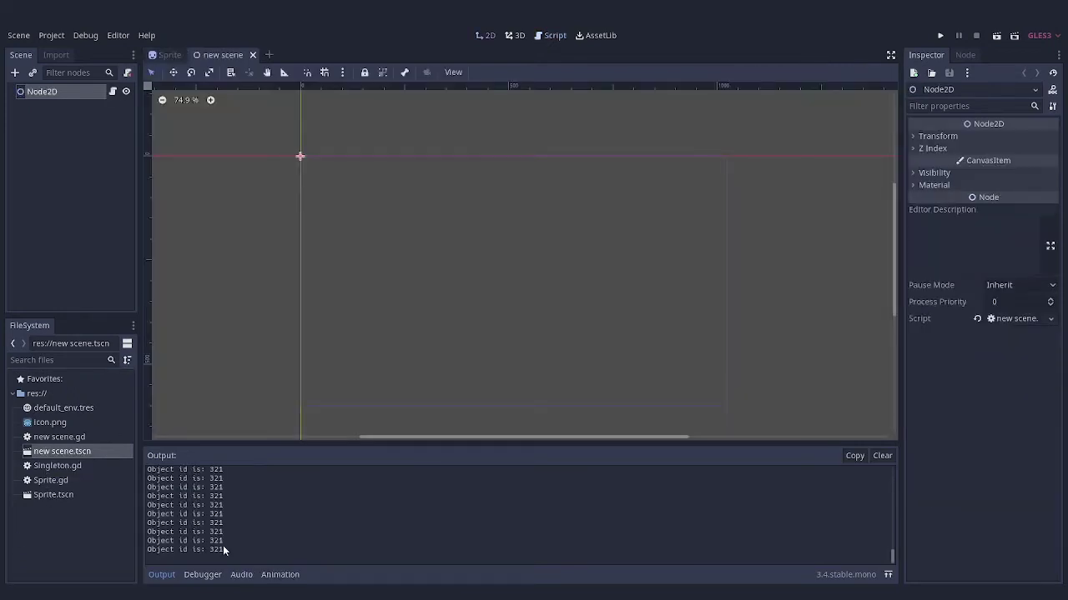
{"action": "left_click", "coordinate": [113, 91]}
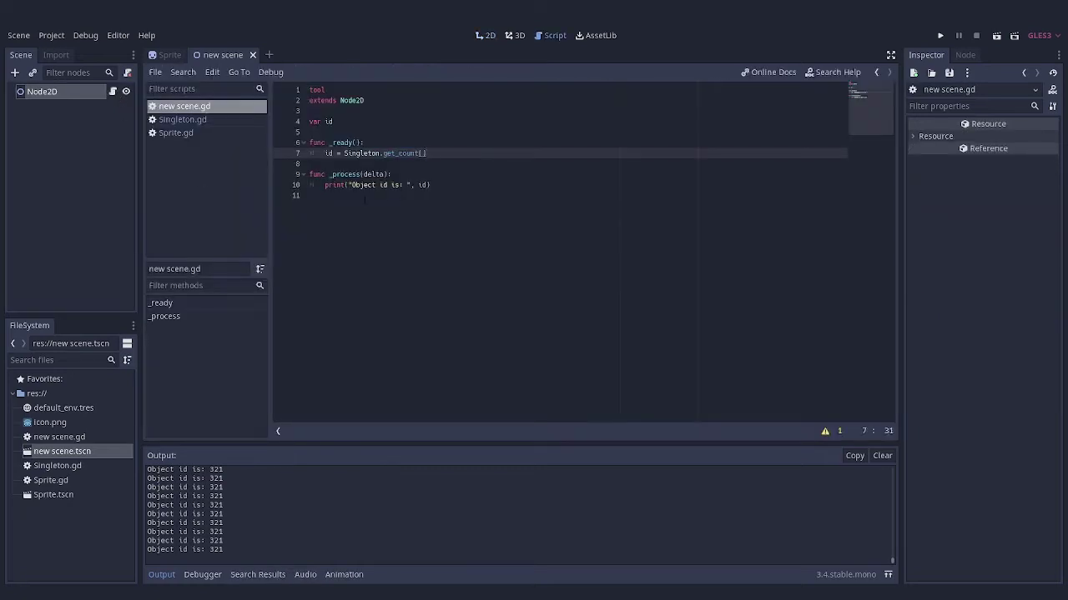
Add a '# file changed' comment above _ready so the tool script reloads
{"action": "left_click", "coordinate": [350, 132]}
{"action": "key", "text": "Return"}
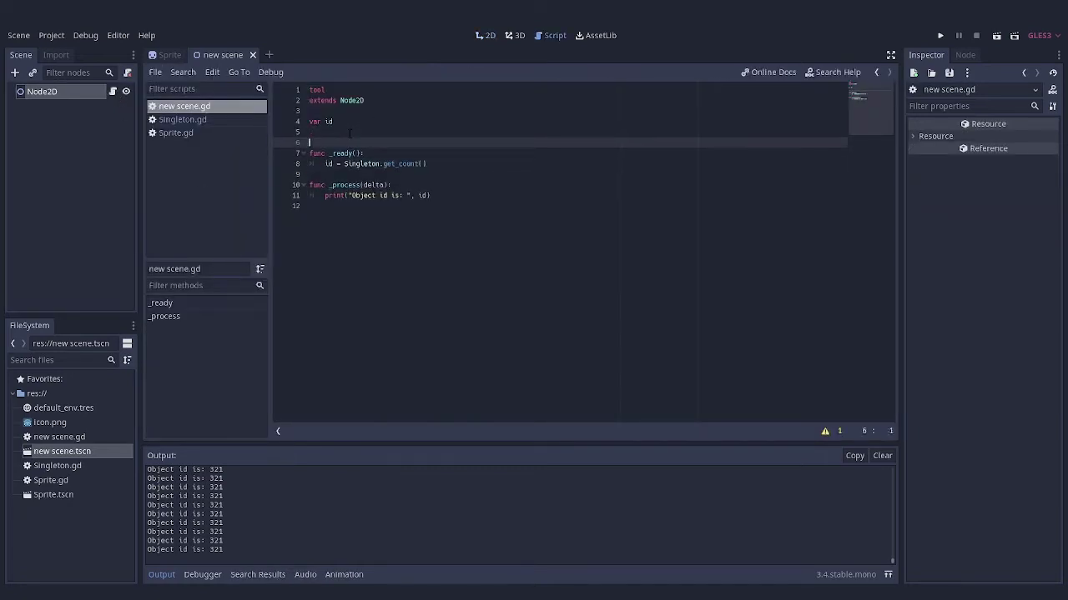
{"action": "type", "text": "# f"}
{"action": "type", "text": "ile cha"}
{"action": "type", "text": "nged"}
{"action": "key", "text": "ctrl+End"}
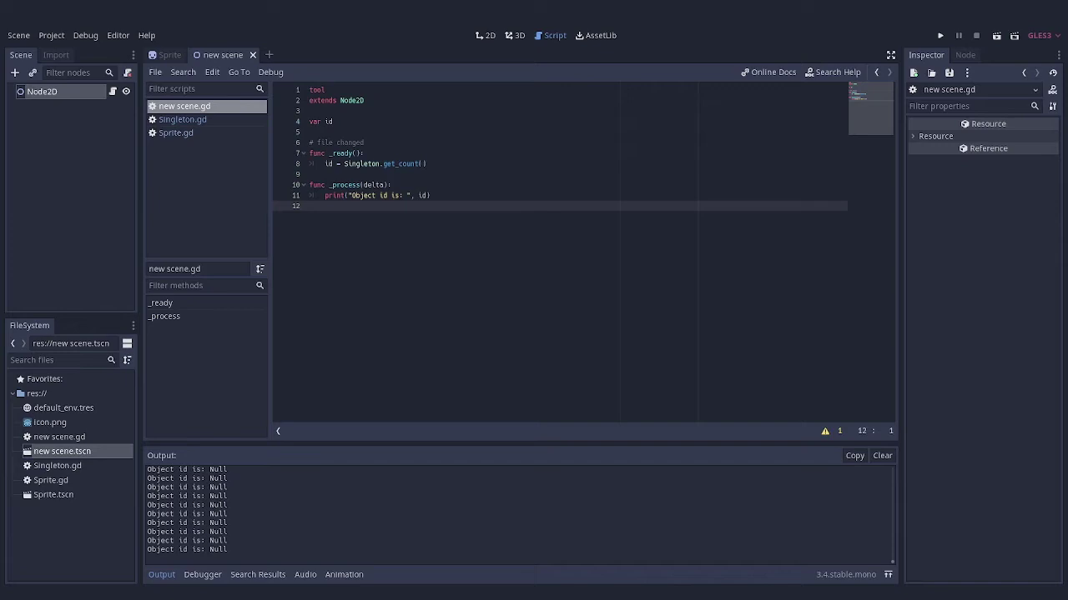
{"action": "key", "text": "ctrl+F1"}
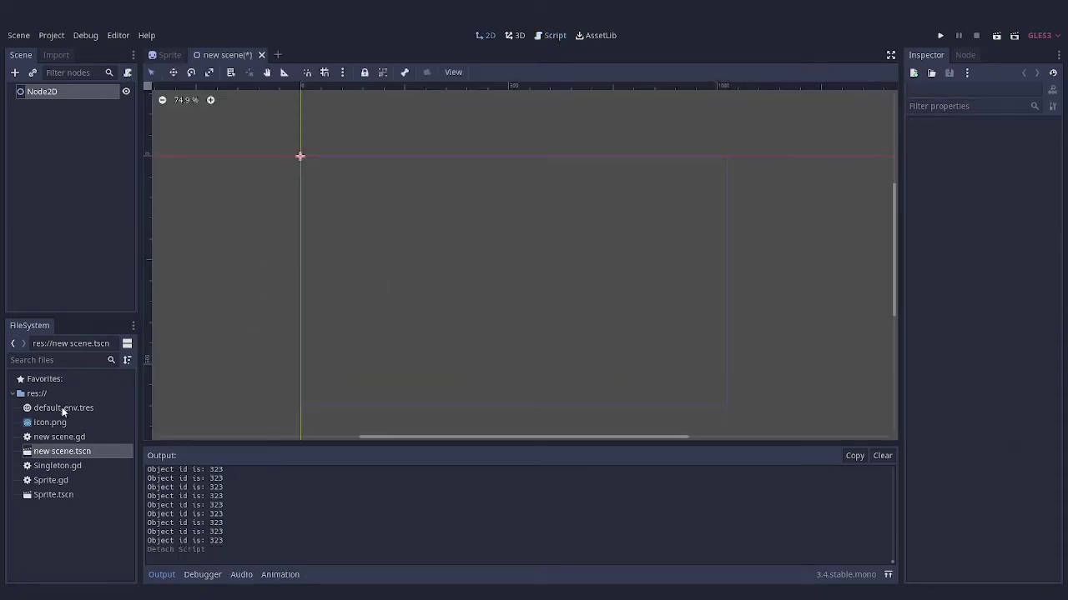
Reattach new scene.gd to Node2D and add a 'var unit = false' line below var id
{"action": "left_click_drag", "start_coordinate": [59, 437], "coordinate": [83, 92]}
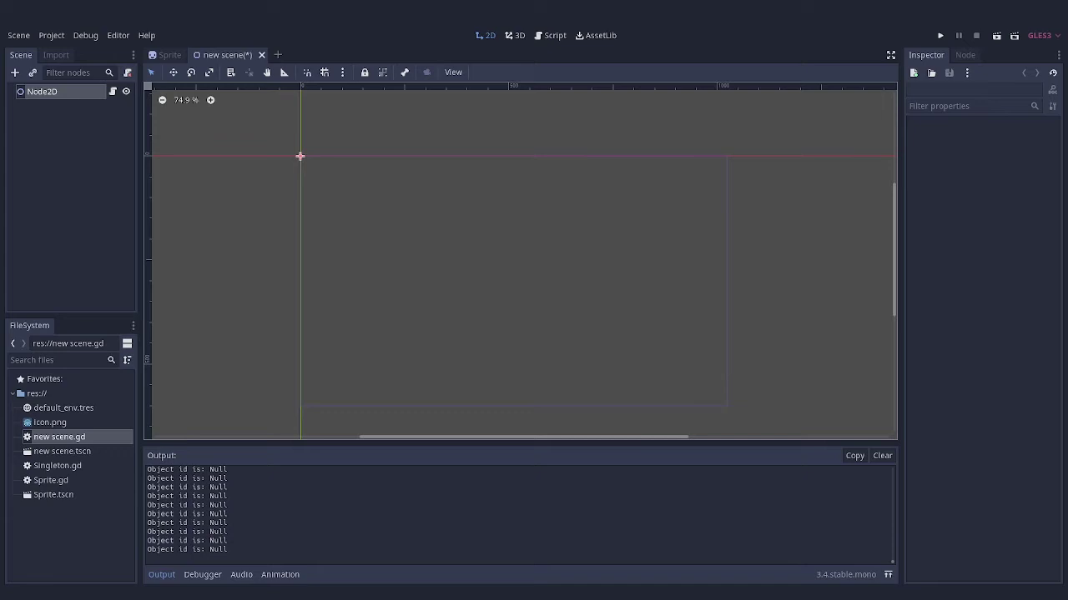
{"action": "left_click", "coordinate": [113, 91]}
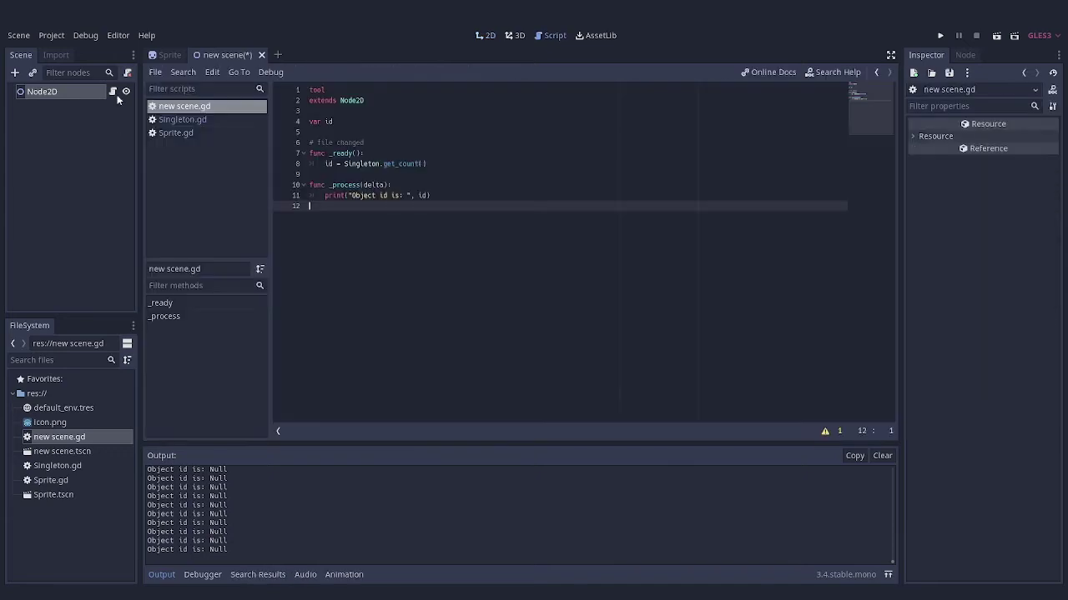
{"action": "left_click", "coordinate": [357, 131]}
{"action": "key", "text": "Return"}
{"action": "key", "text": "Up"}
{"action": "type", "text": "var u"}
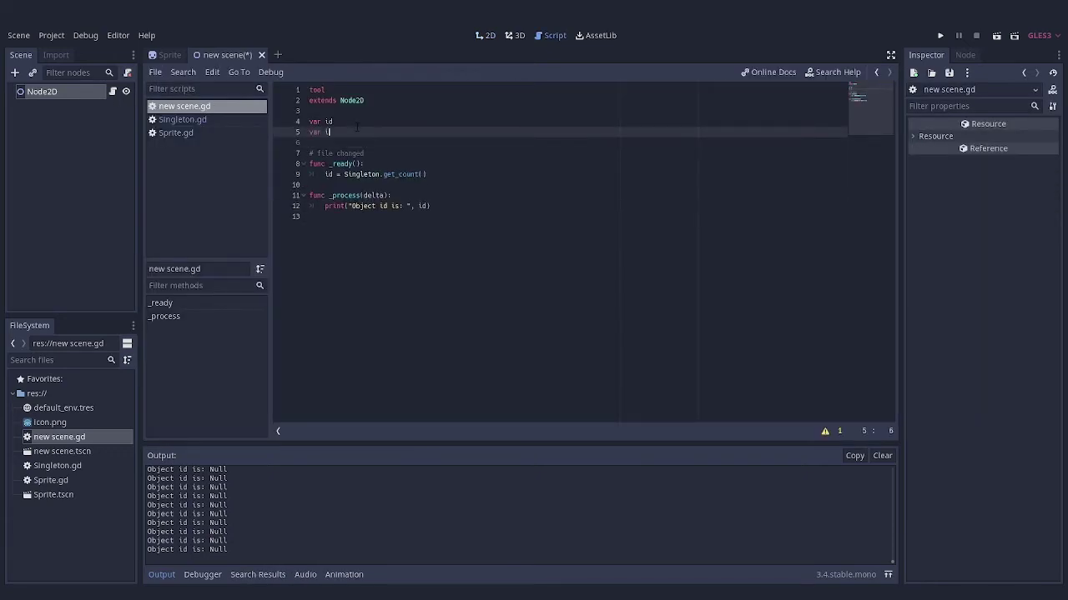
{"action": "type", "text": "nit = false"}
Delete the _ready function and its comment from new scene.gd
{"action": "left_click", "coordinate": [426, 174]}
{"action": "key", "text": "shift+Home"}
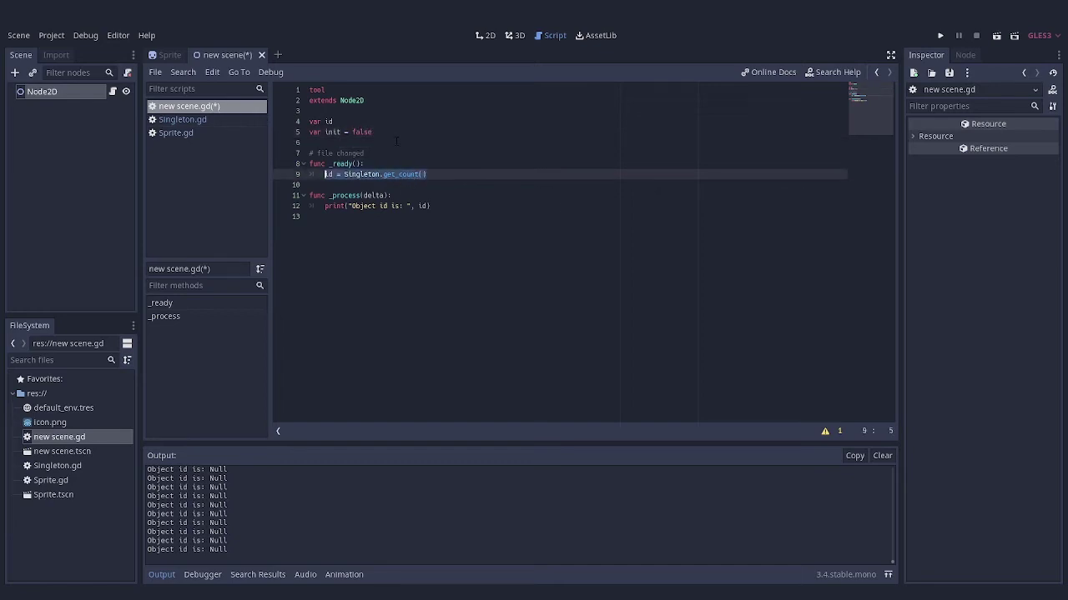
{"action": "key", "text": "BackSpace"}
{"action": "key", "text": "shift+Up"}
{"action": "key", "text": "shift+Up"}
{"action": "key", "text": "BackSpace"}
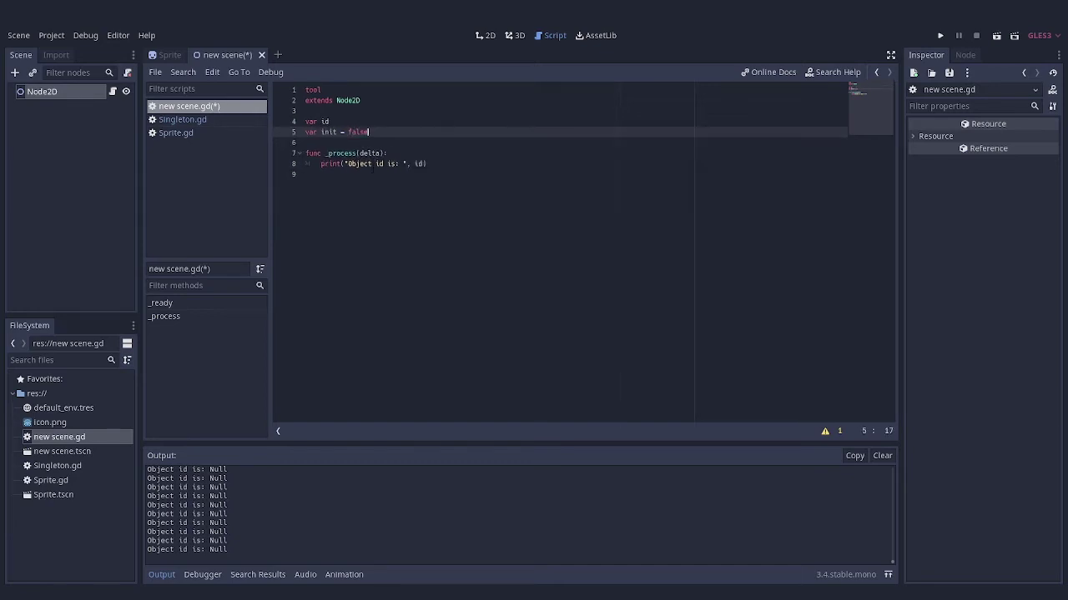
{"action": "key", "text": "Delete"}
{"action": "key", "text": "Delete"}
In _process, wrap 'id = Singleton.get_count()' in 'if not init:', set 'init = true', and save
{"action": "key", "text": "Return"}
{"action": "type", "text": "if not"}
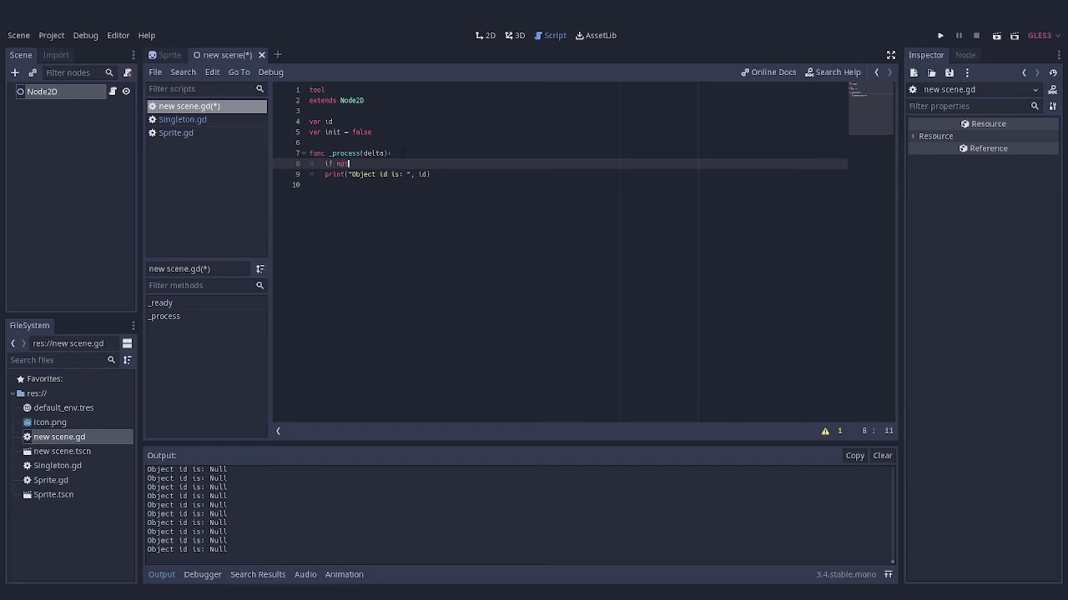
{"action": "type", "text": " init:"}
{"action": "key", "text": "Return"}
{"action": "type", "text": "id = Singleton.get_count()"}
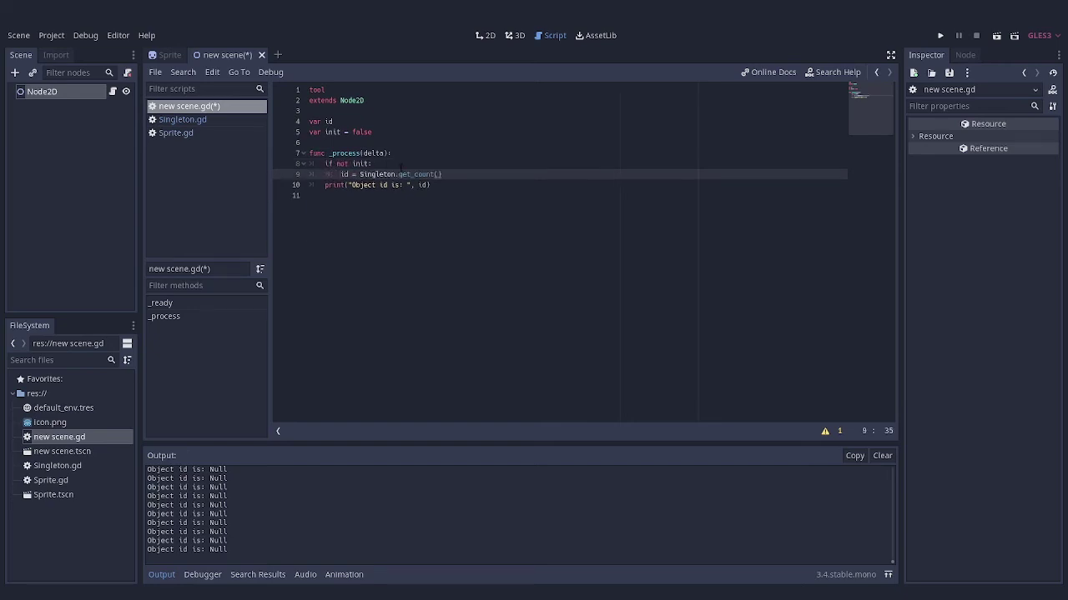
{"action": "key", "text": "Return"}
{"action": "type", "text": "init = true"}
{"action": "key", "text": "ctrl+s"}
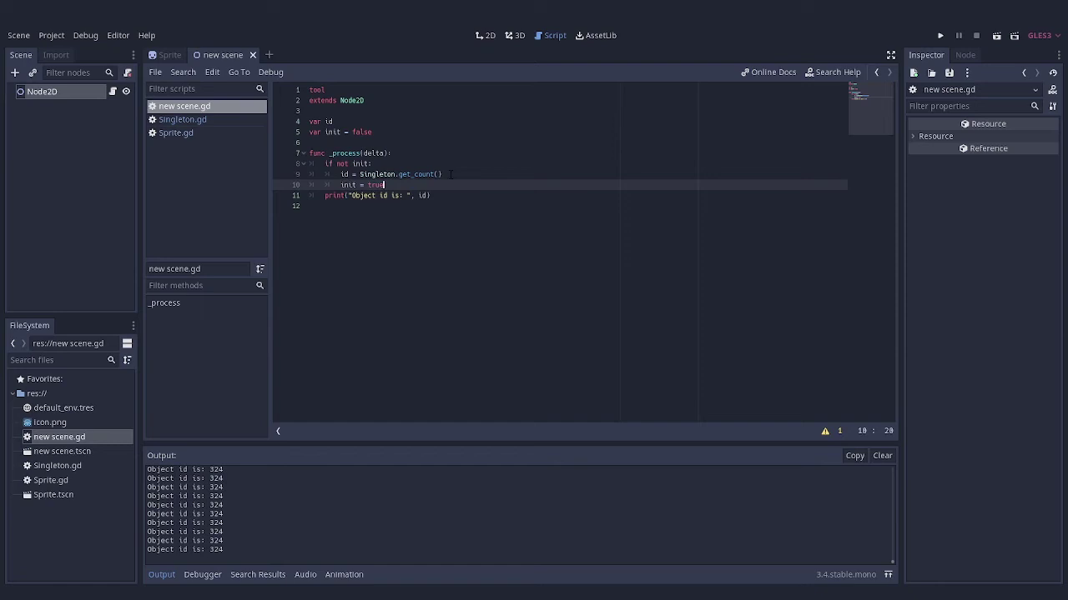
Add a '# and now it' comment line above _process
{"action": "left_click", "coordinate": [384, 143]}
{"action": "key", "text": "Return"}
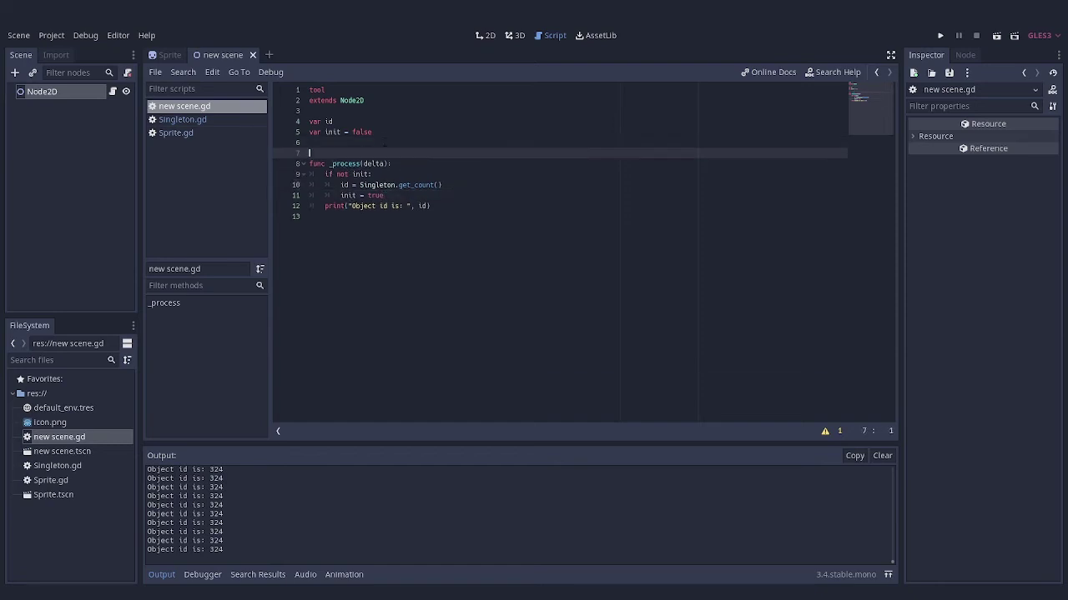
{"action": "type", "text": "# and now "}
{"action": "type", "text": "it works"}
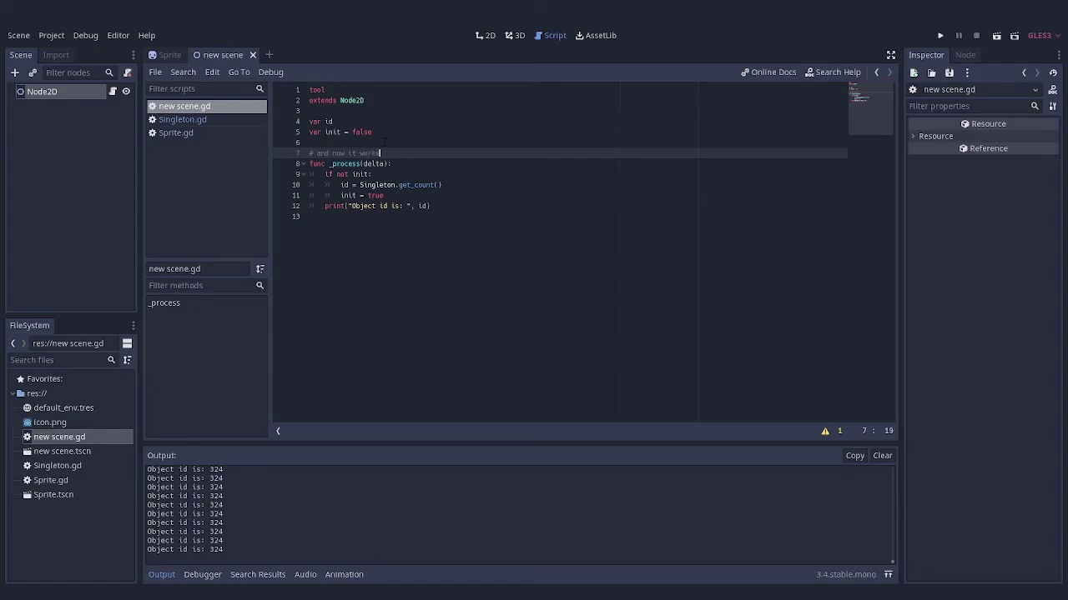